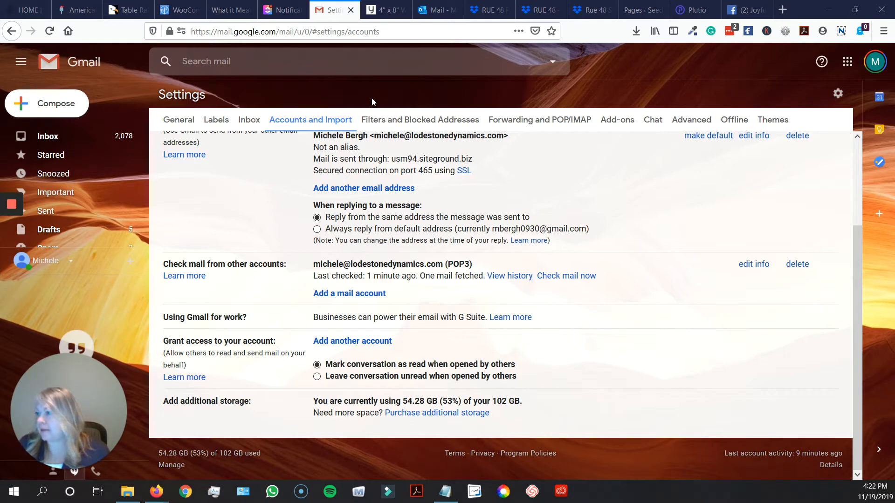
click(837, 94)
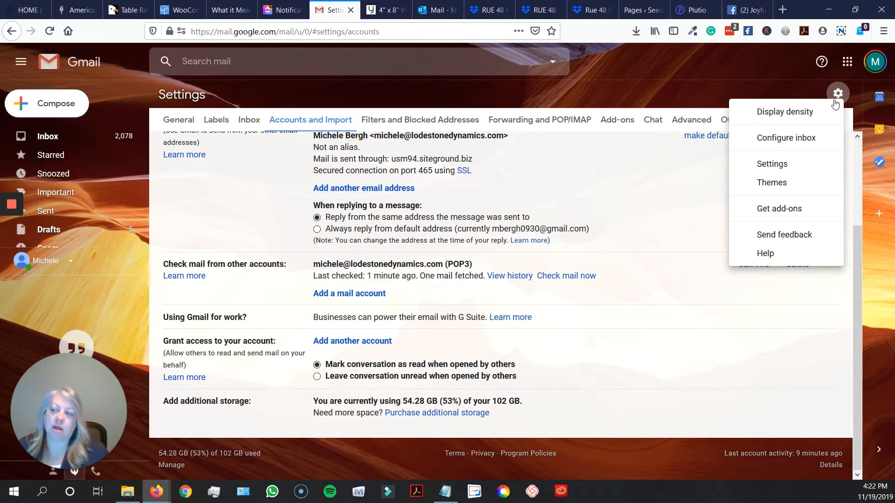
click(690, 95)
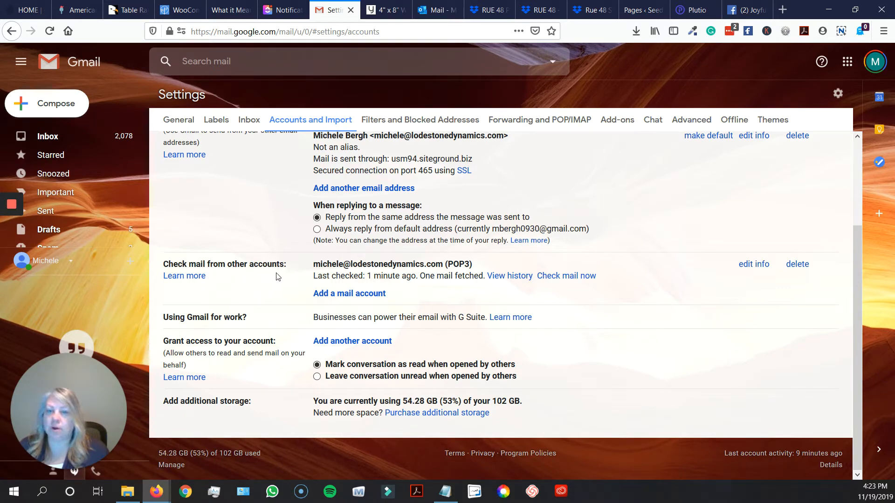
click(345, 294)
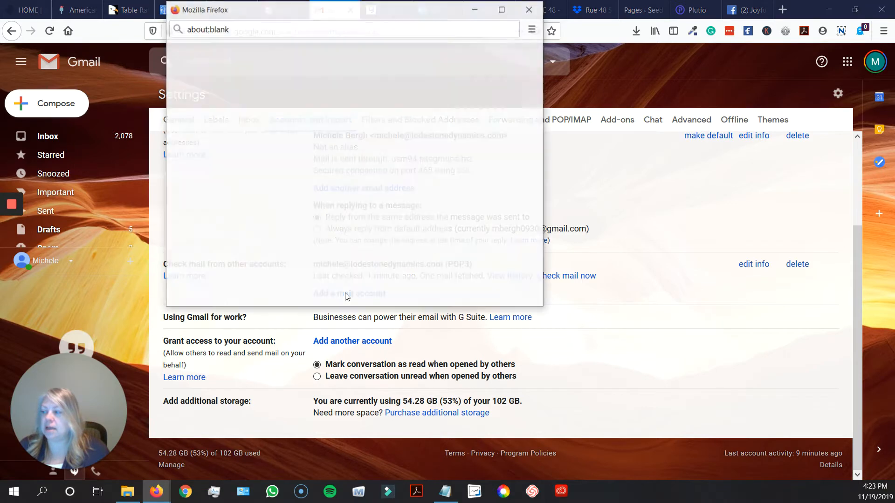
click(267, 85)
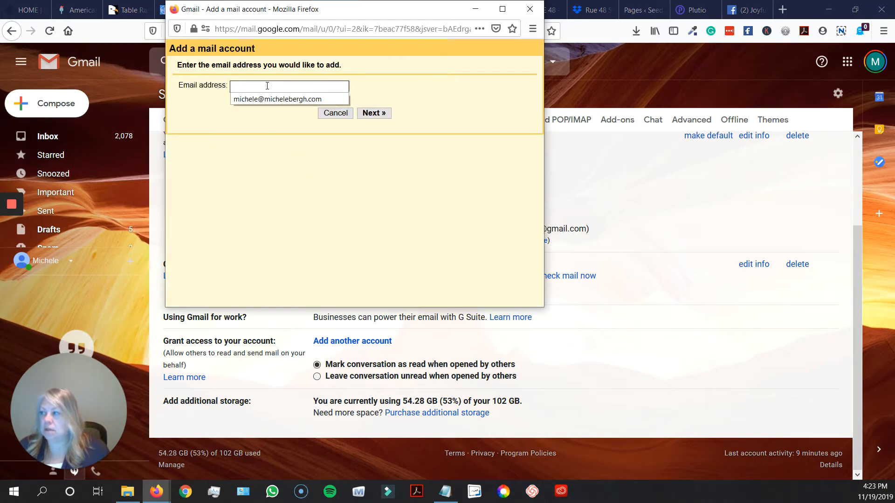
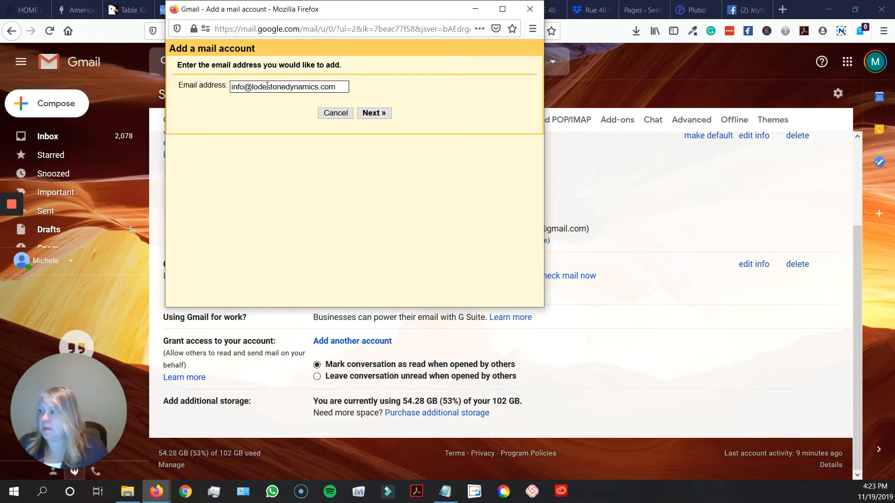
click(374, 115)
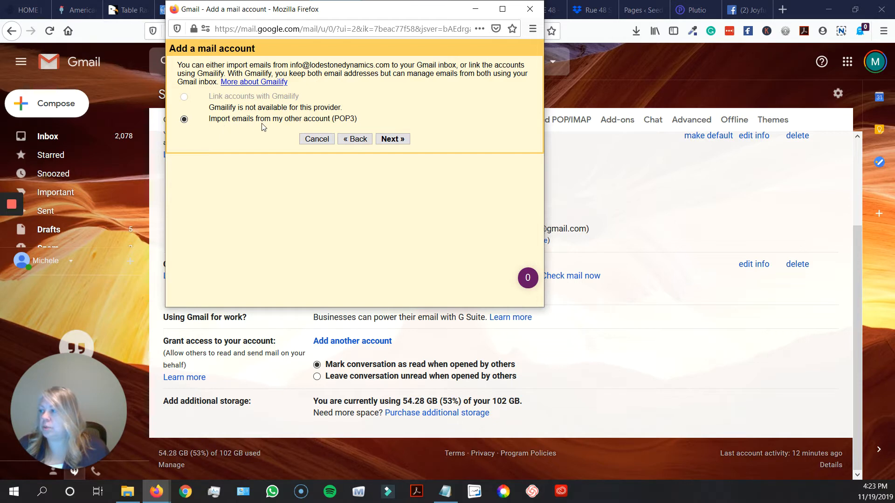
click(392, 139)
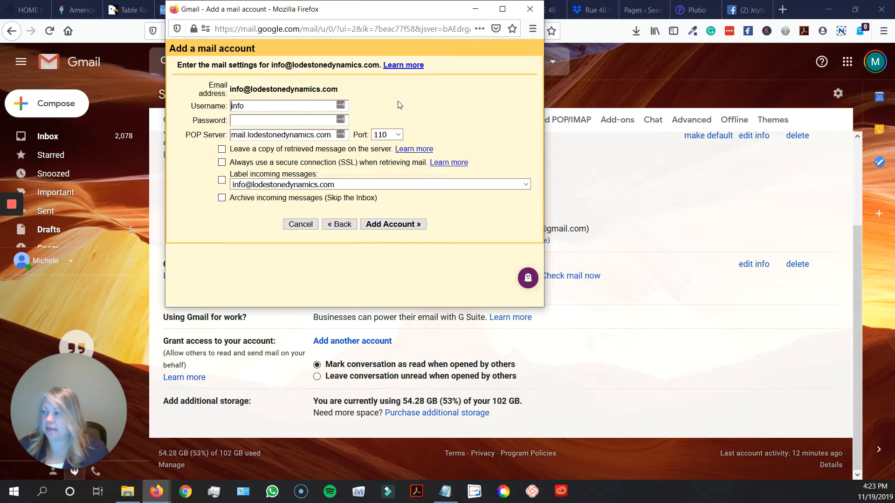
click(270, 106)
text(@lodestone)
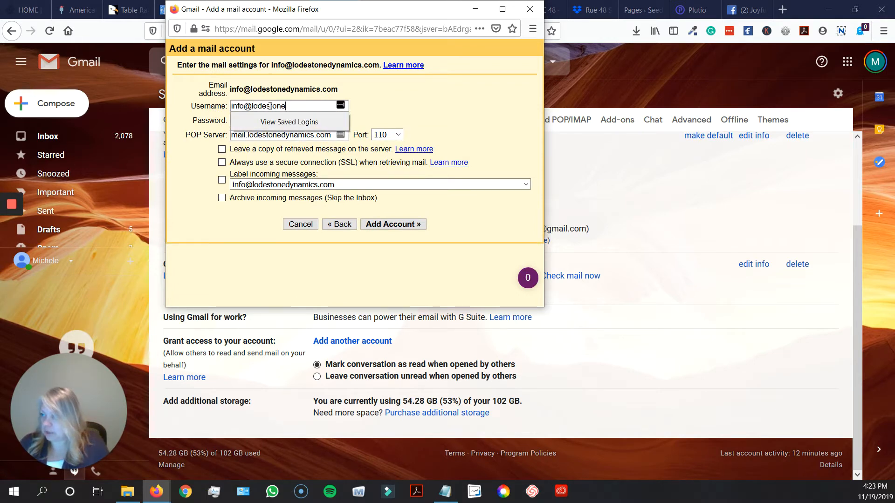
text(dynamics.com)
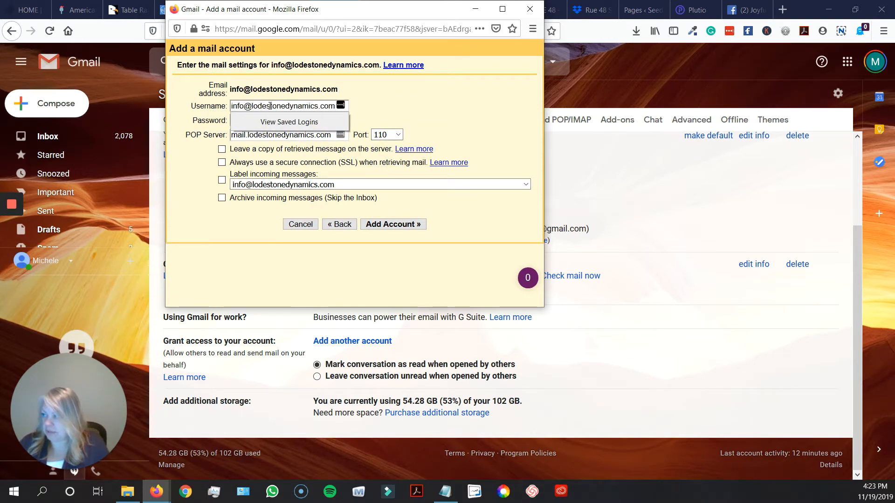
key(Tab)
text(••••••••••)
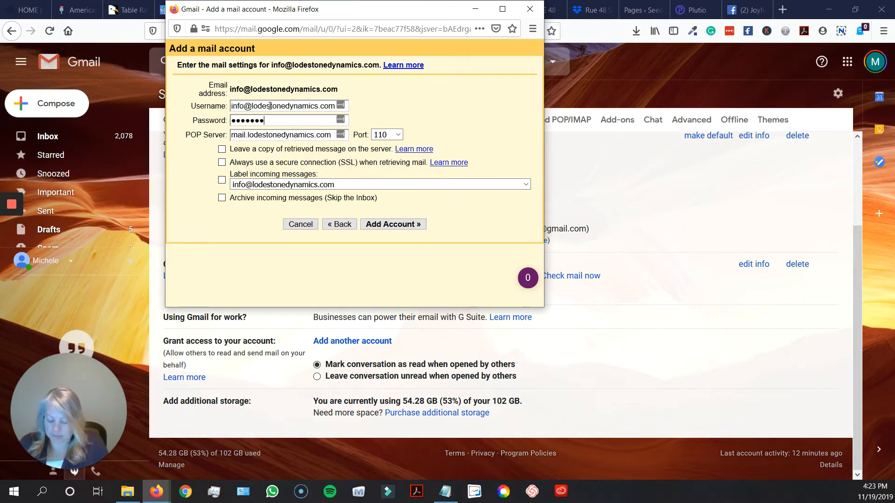
text(•)
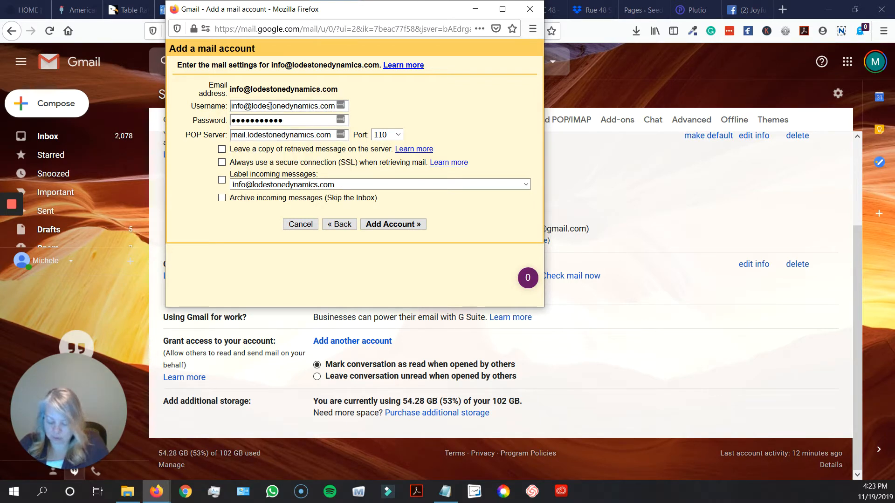
text(•)
key(Tab)
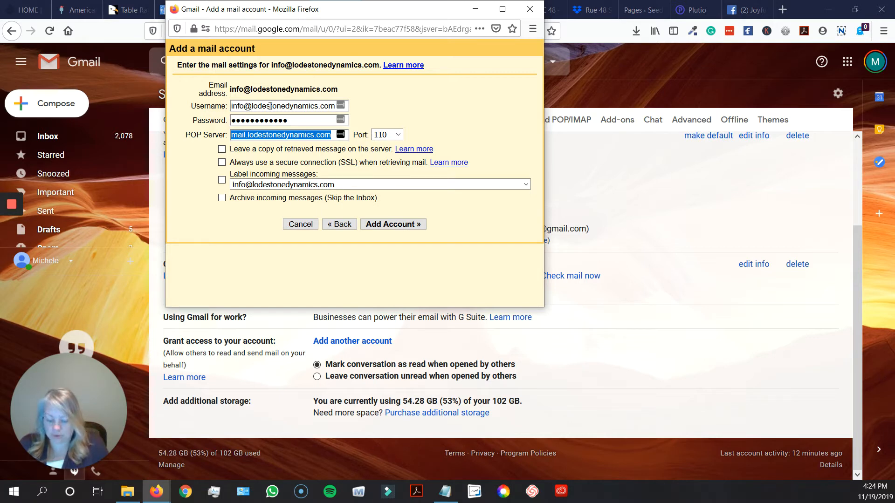
Set the POP server name to lodestonedynamics.com, correcting a typo
text(lodest)
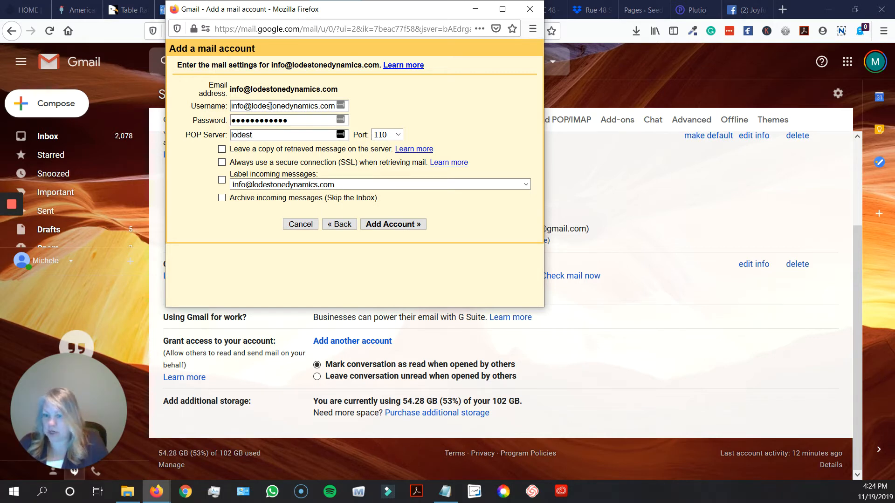
text(onedyman)
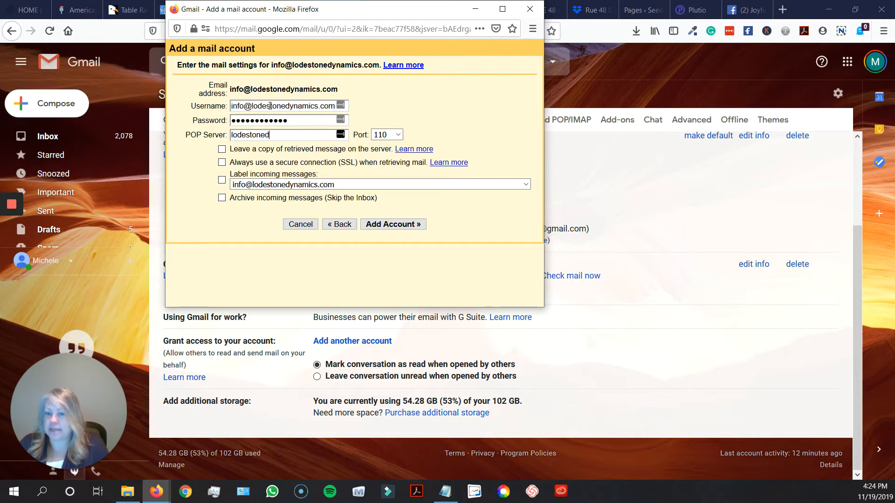
key(BackSpace)
key(BackSpace)
key(BackSpace)
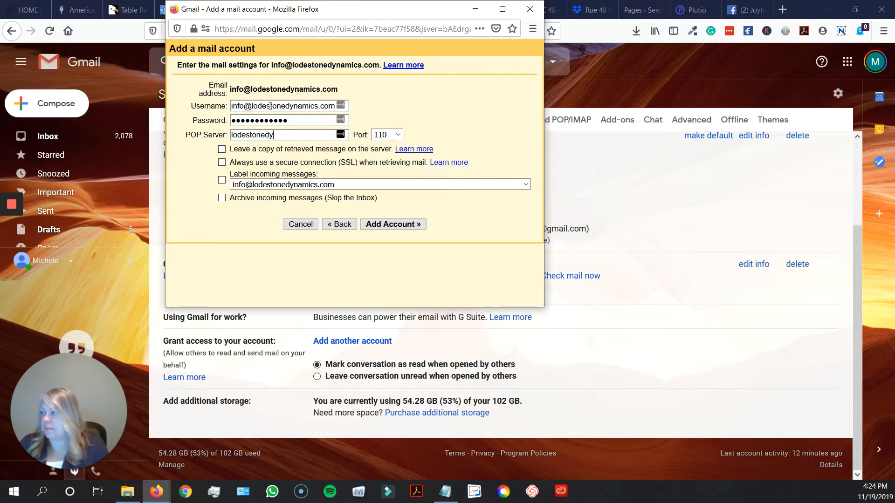
text(ynamics.com)
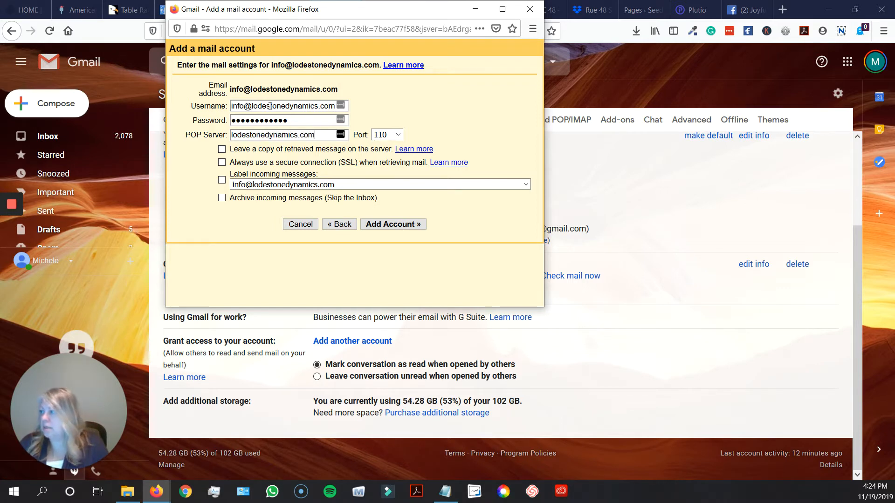
key(Tab)
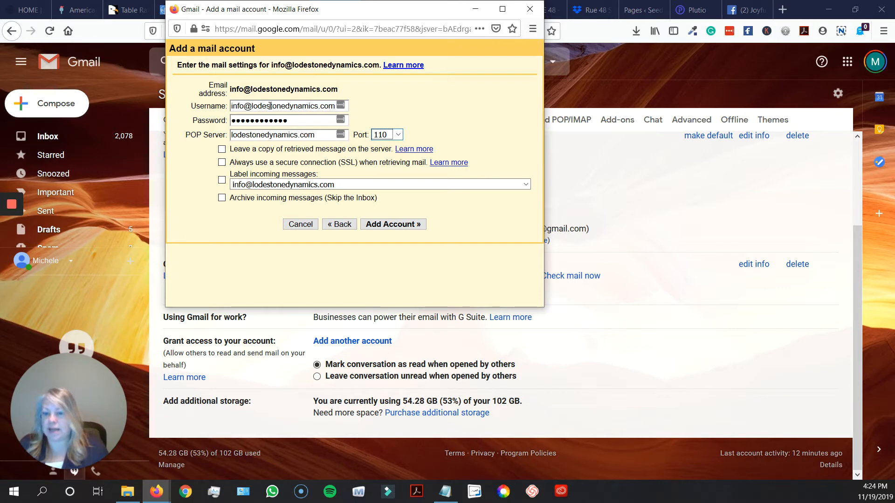
Choose POP port 995 and always use a secure SSL connection
click(398, 135)
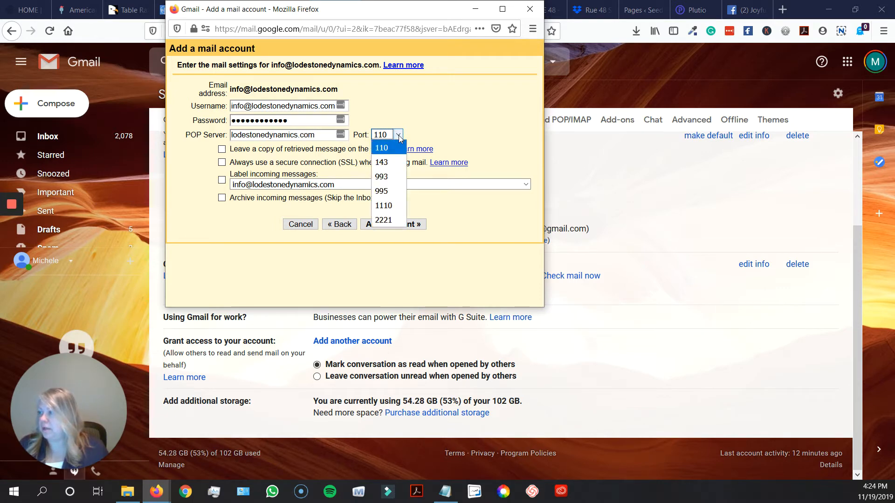
click(387, 191)
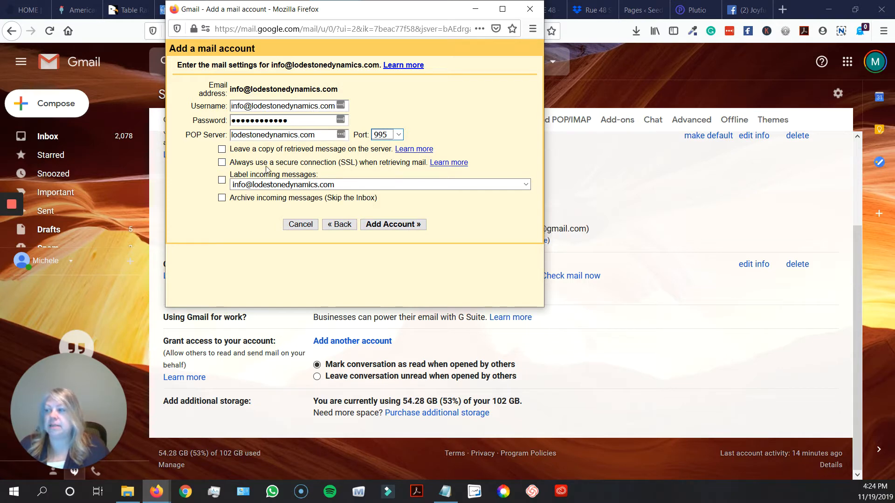
click(221, 162)
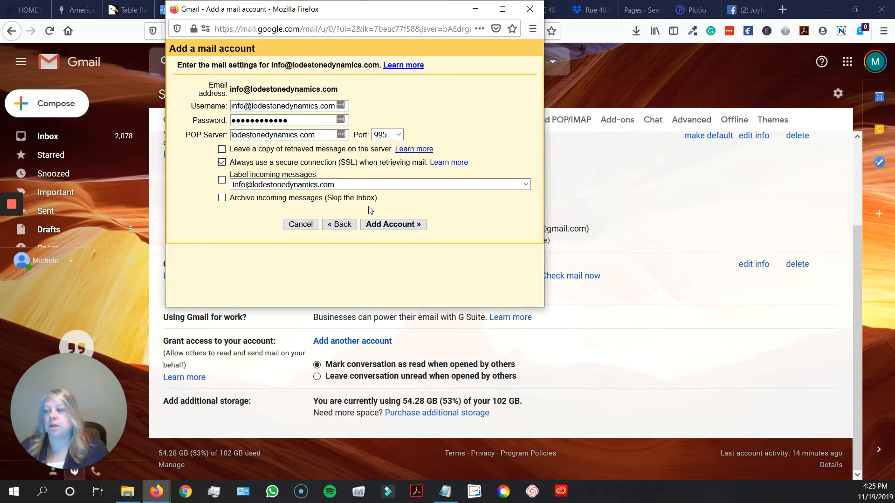
Add the POP account, dismiss the browser's save-login offer, and choose to send mail as it
click(390, 225)
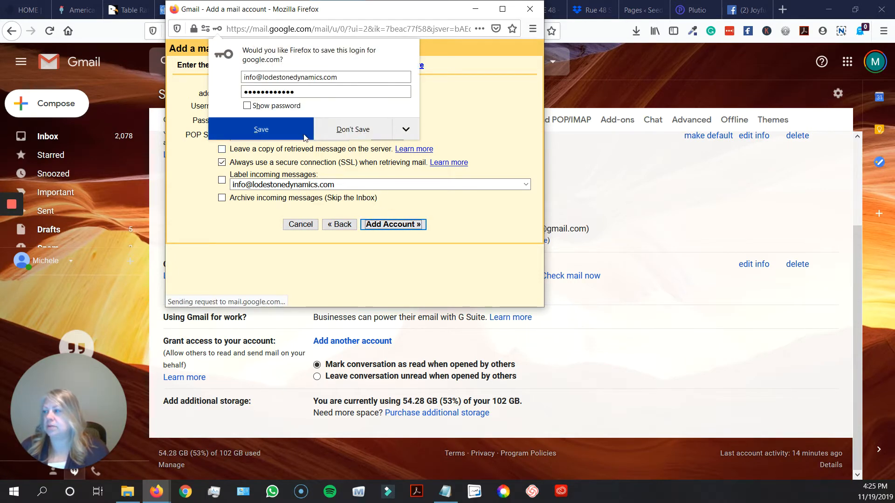
click(345, 131)
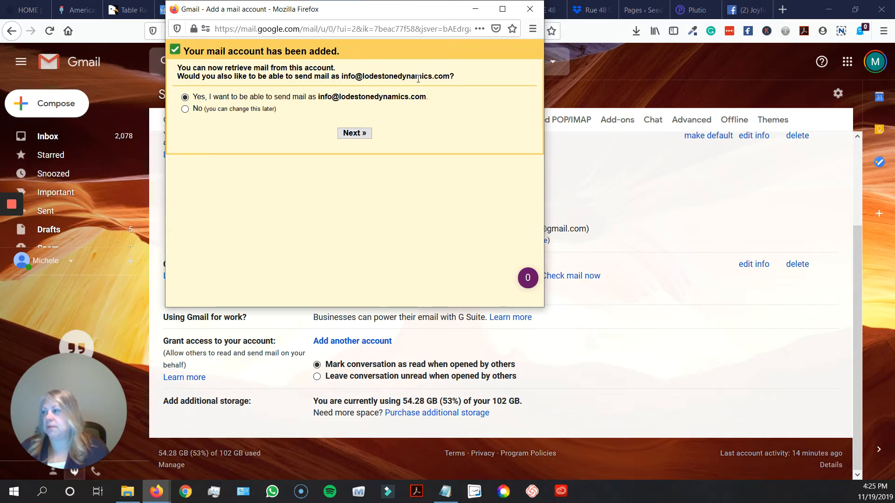
click(355, 133)
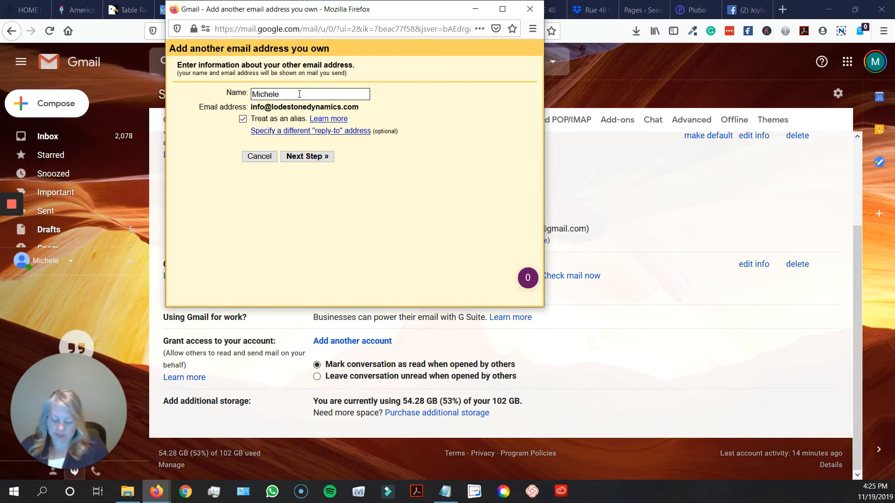
Complete the sender's full name, untick 'Treat as an alias', and go to SMTP settings
text(Bergl)
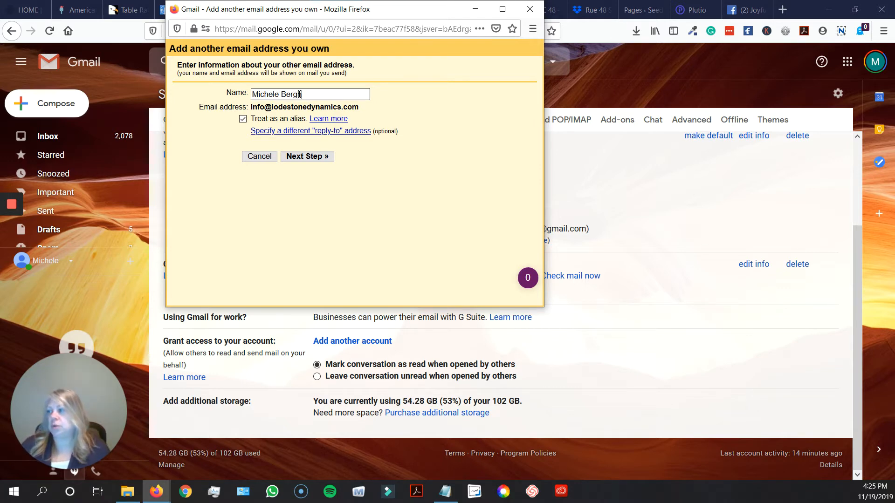
click(243, 119)
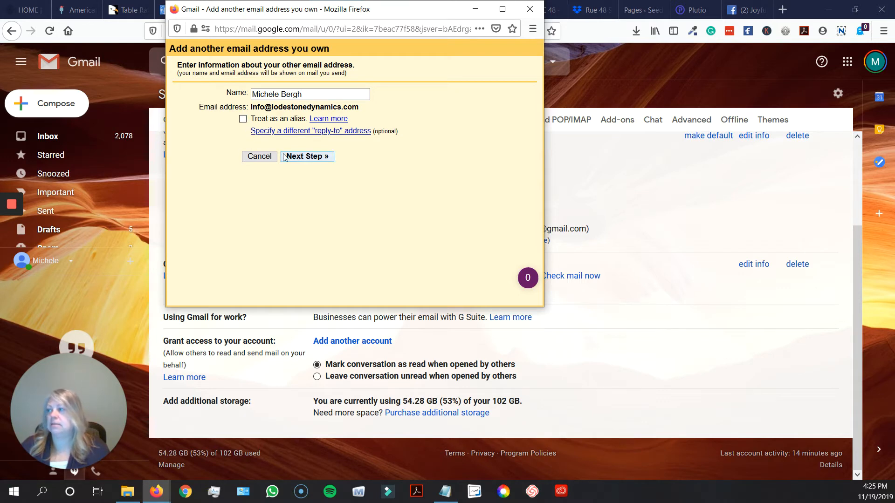
click(307, 157)
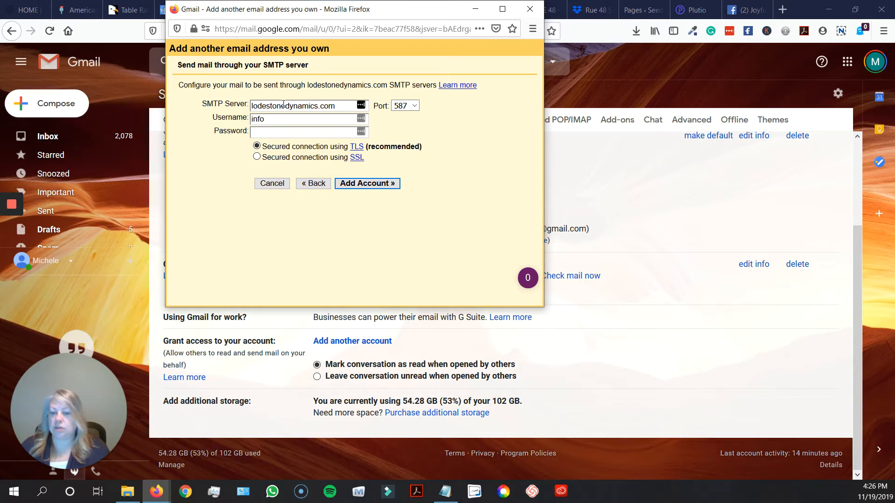
click(277, 118)
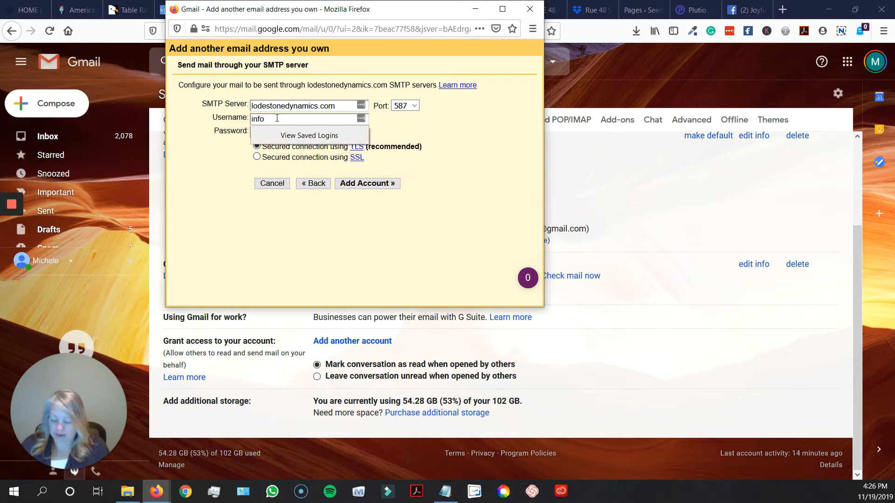
text(@lodest)
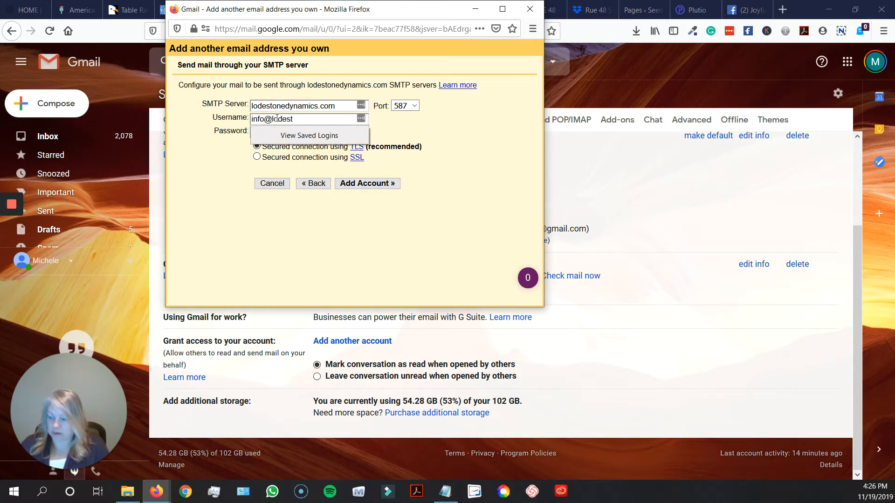
text(onedynamics.com)
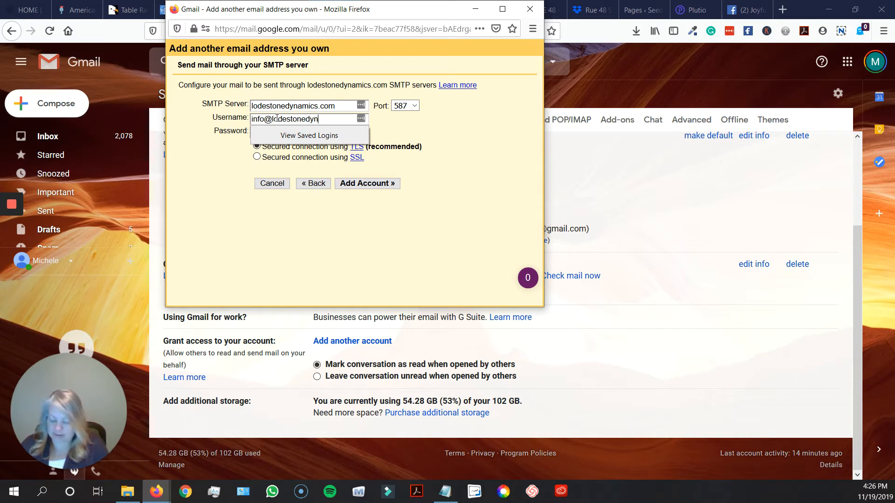
key(Tab)
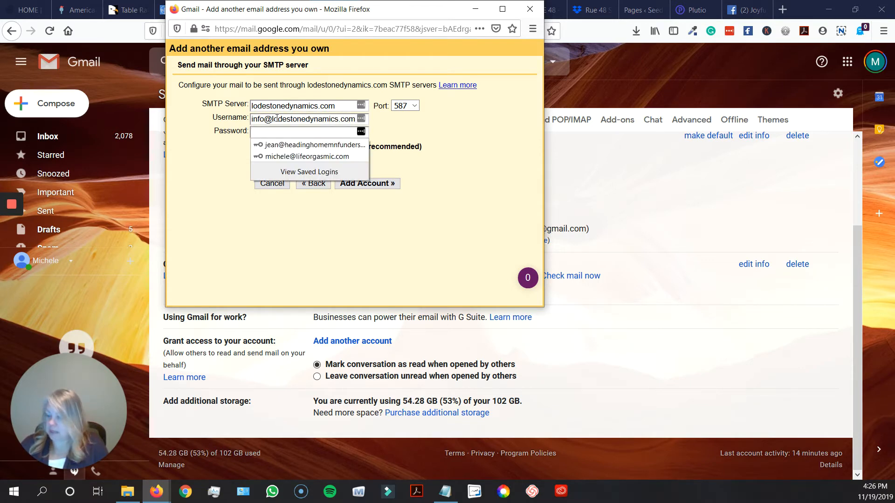
text(•••••••••)
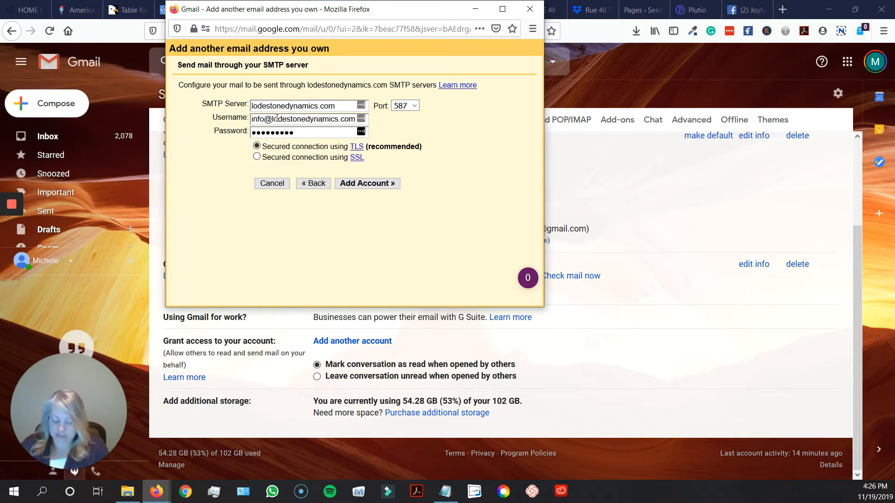
text(•••)
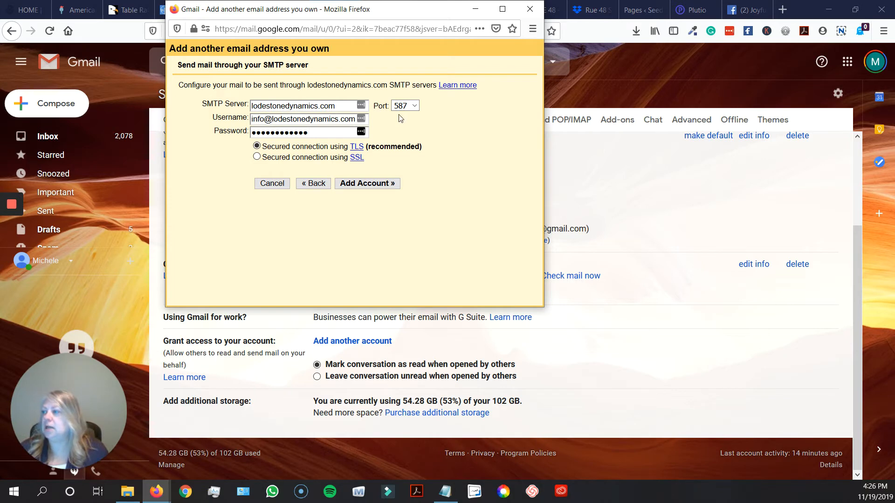
Choose SMTP port 465 with SSL and add the send-as account
click(416, 108)
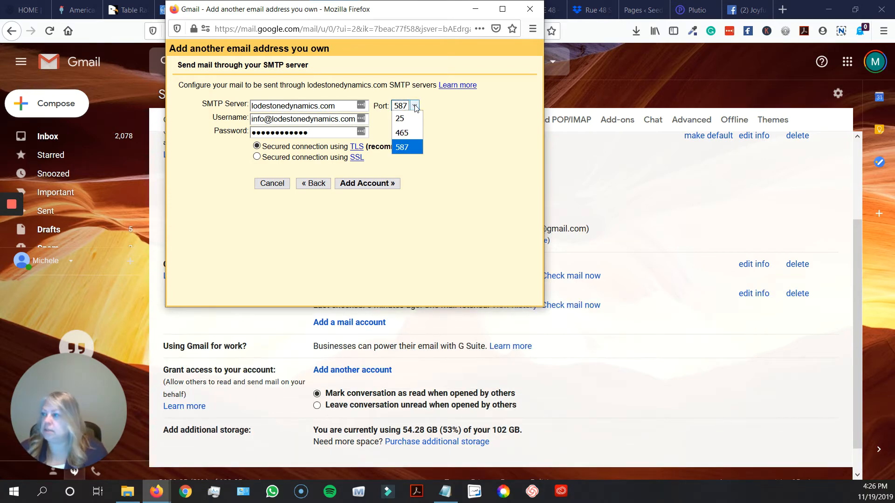
click(412, 131)
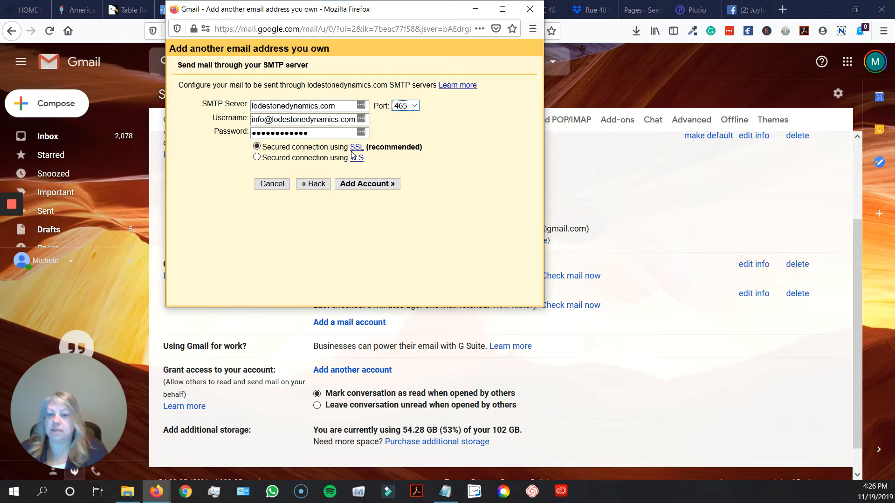
click(365, 185)
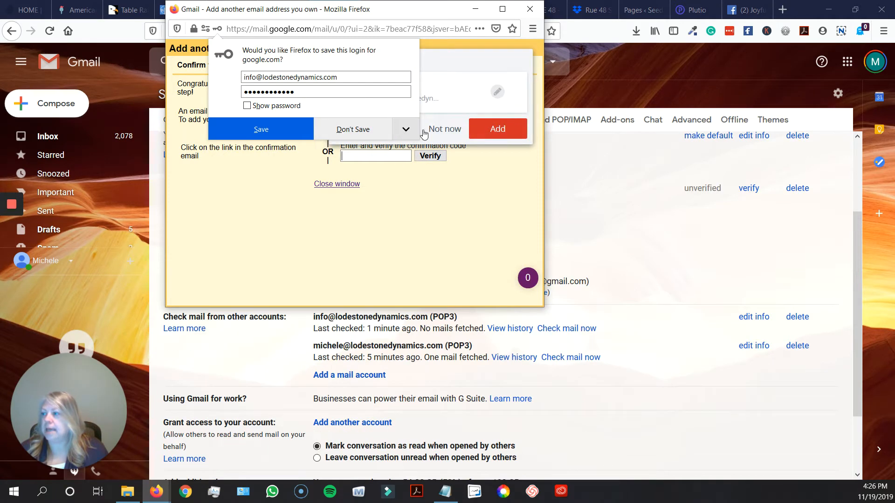
Dismiss the password-saving prompt and close the verification window without entering a code
click(445, 130)
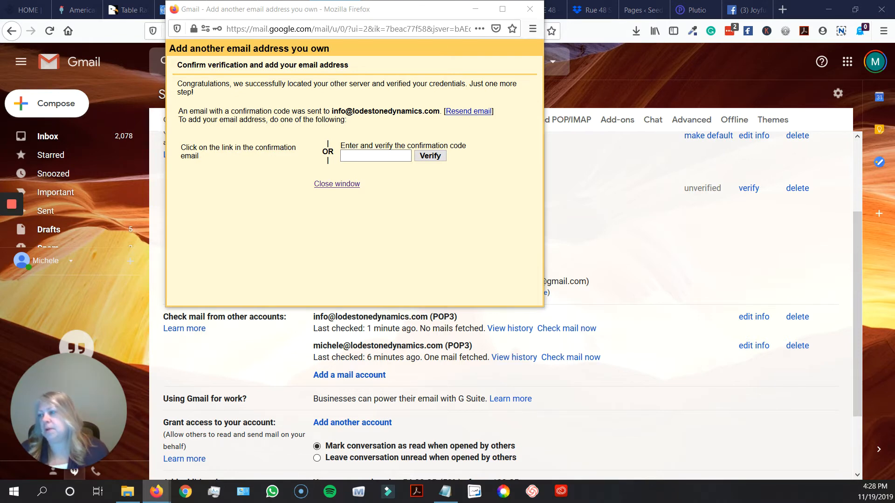
click(382, 157)
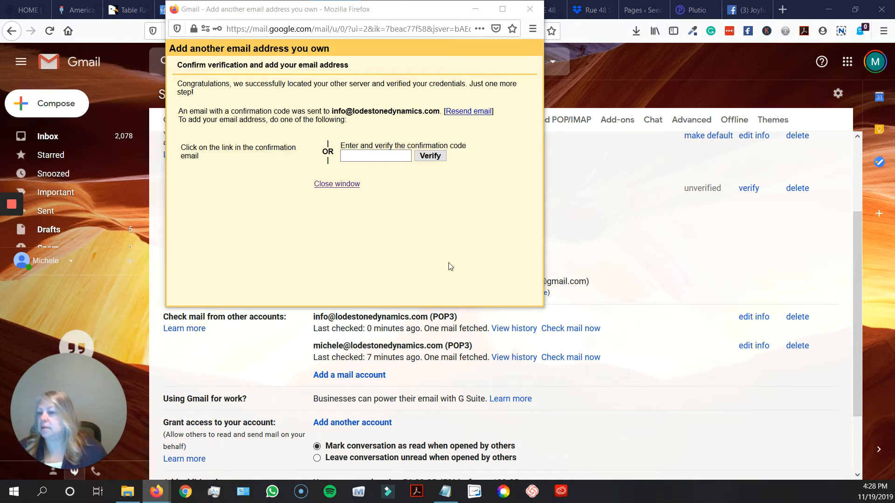
click(344, 185)
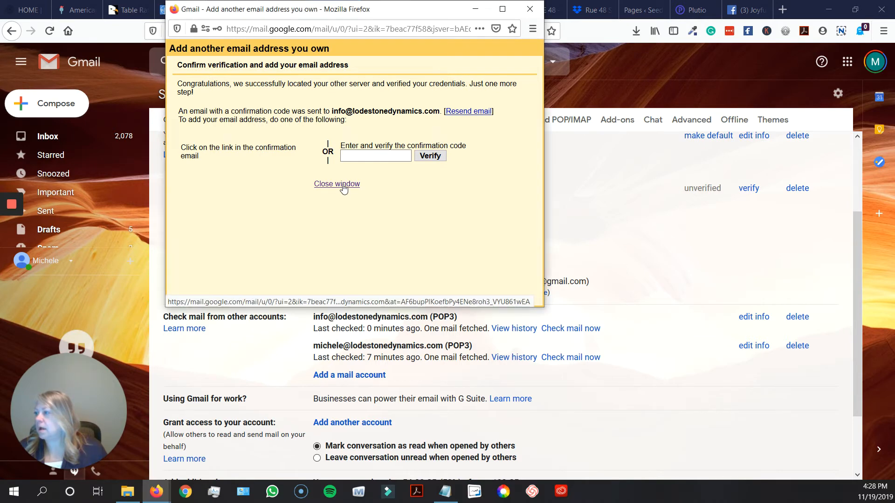
click(50, 30)
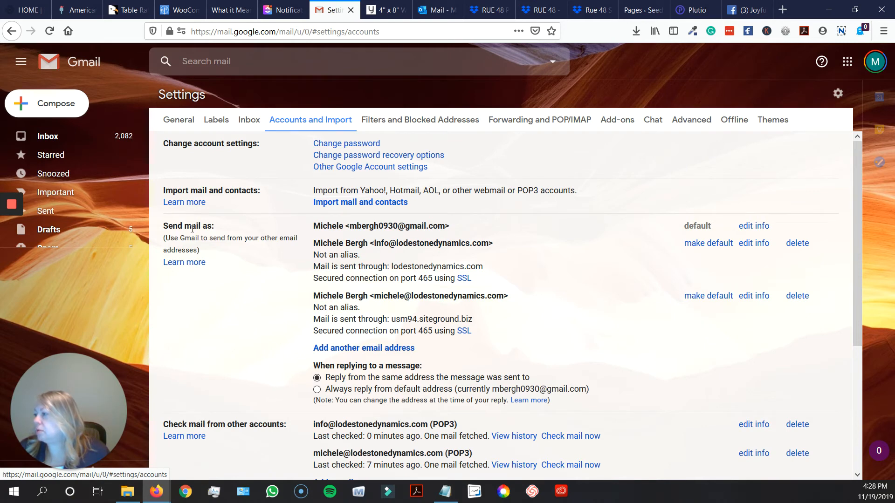
scroll(405, 271, down, 1)
scroll(405, 270, down, 2)
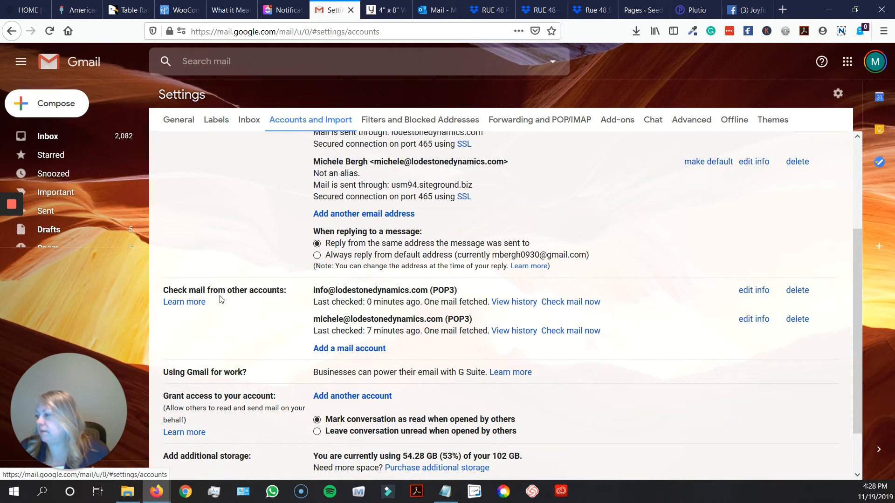
scroll(349, 304, up, 1)
scroll(443, 313, up, 2)
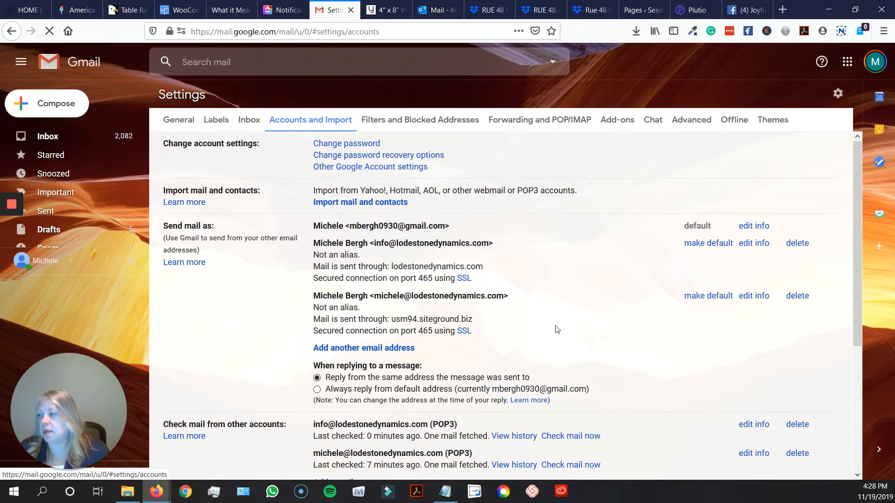
scroll(566, 326, down, 1)
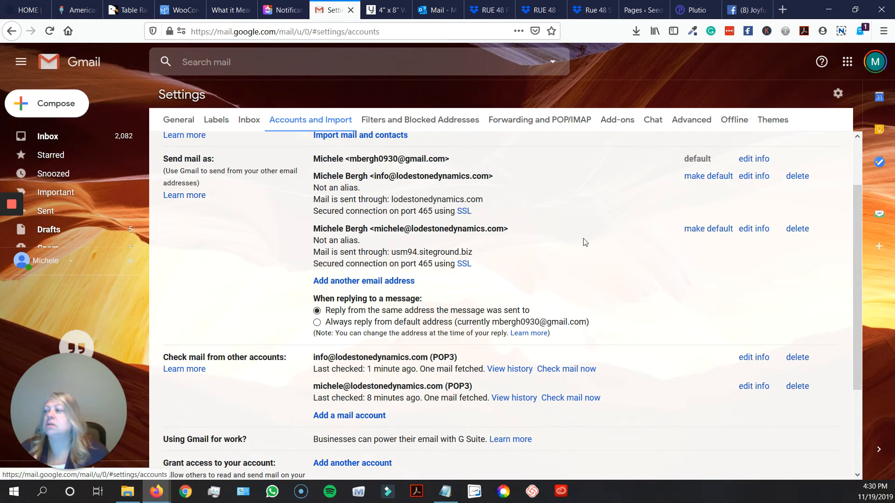
scroll(584, 242, up, 2)
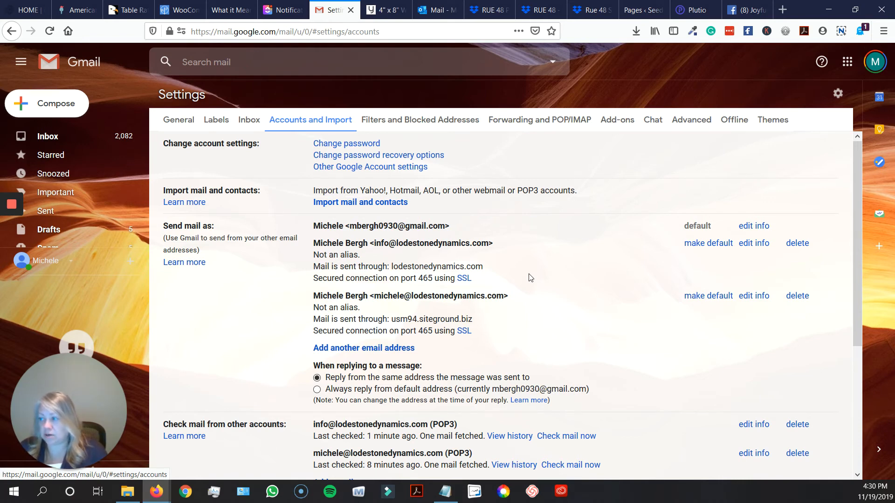
click(760, 248)
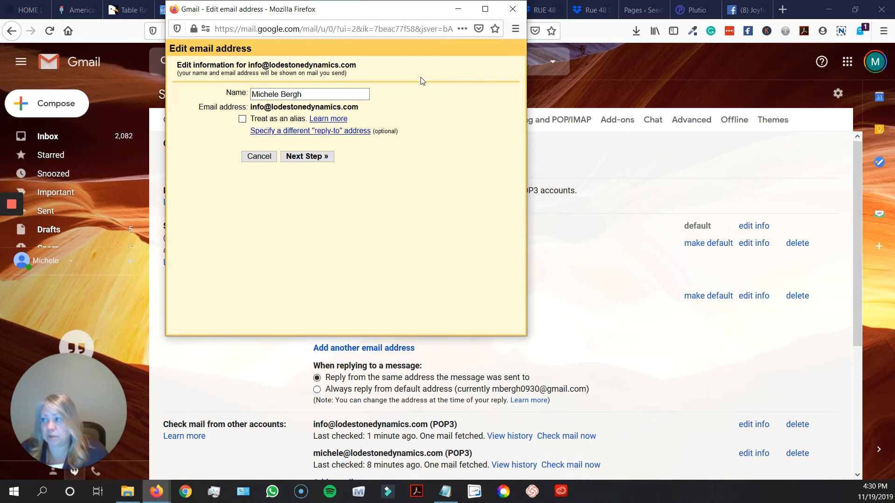
click(512, 9)
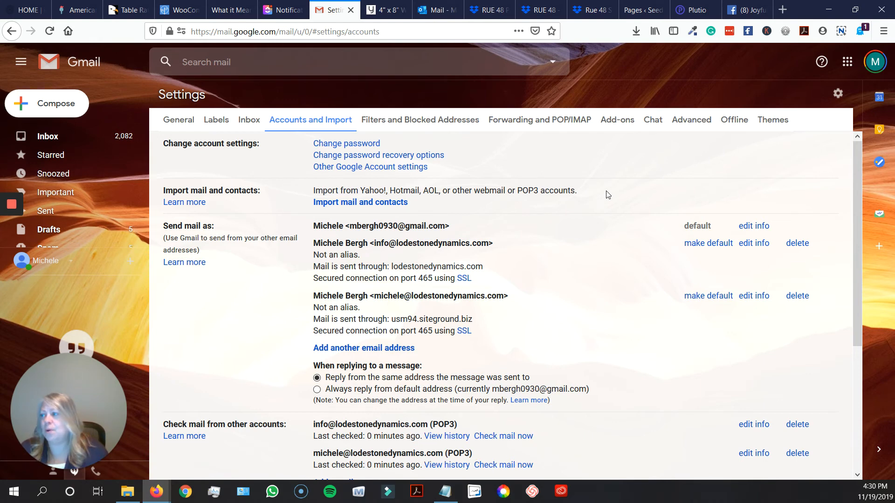
scroll(562, 357, down, 3)
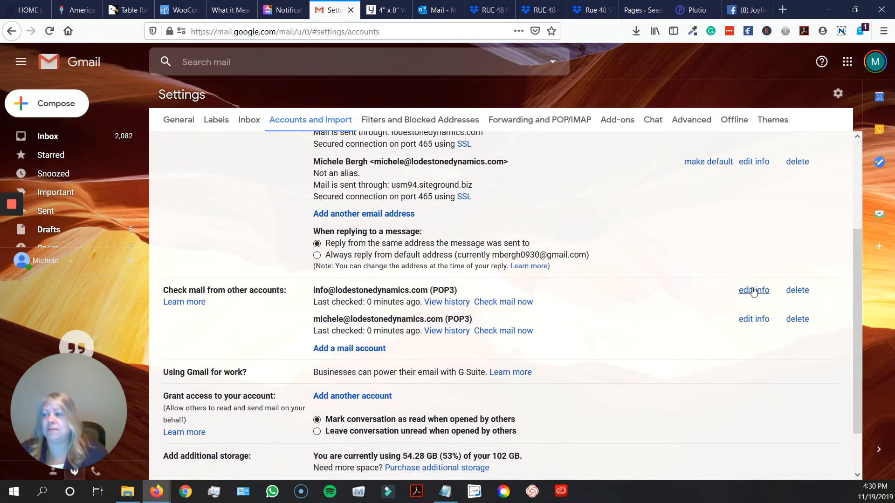
scroll(669, 294, up, 3)
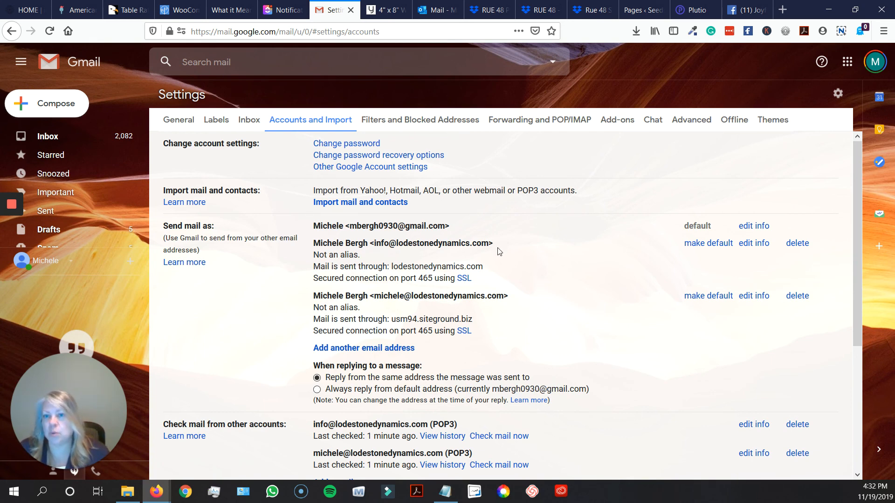
mouse_move(8, 206)
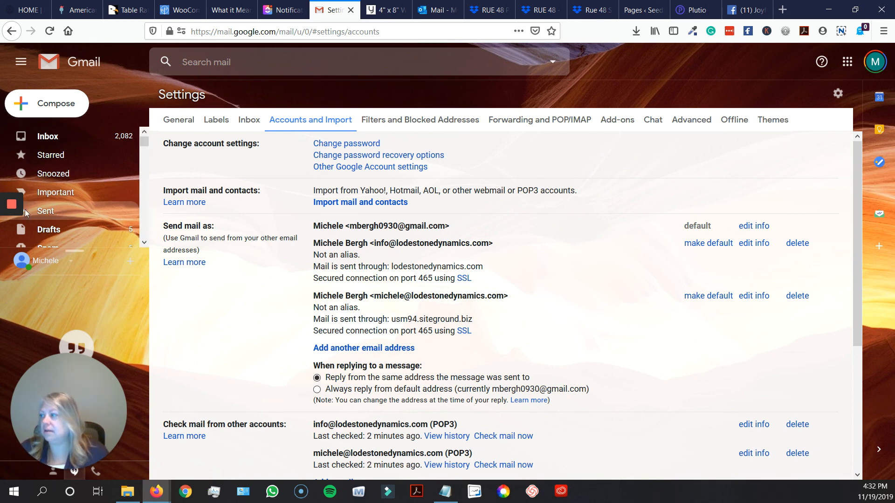